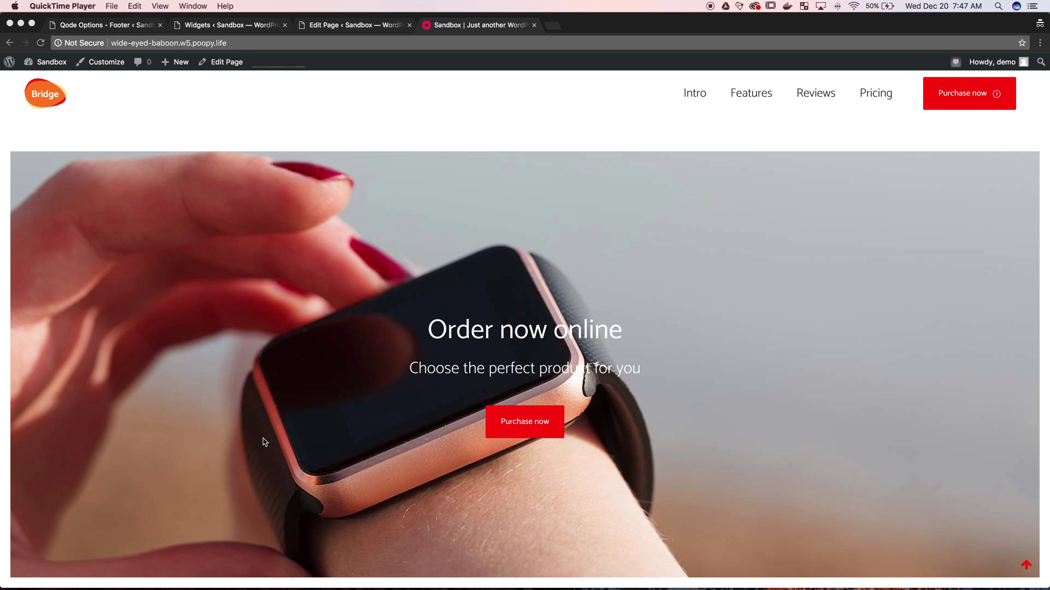
# Go to the Qode Options Footer page and switch Show Footer Top to Yes.
pyautogui.scroll(-1, 264, 442)
pyautogui.click(117, 25)
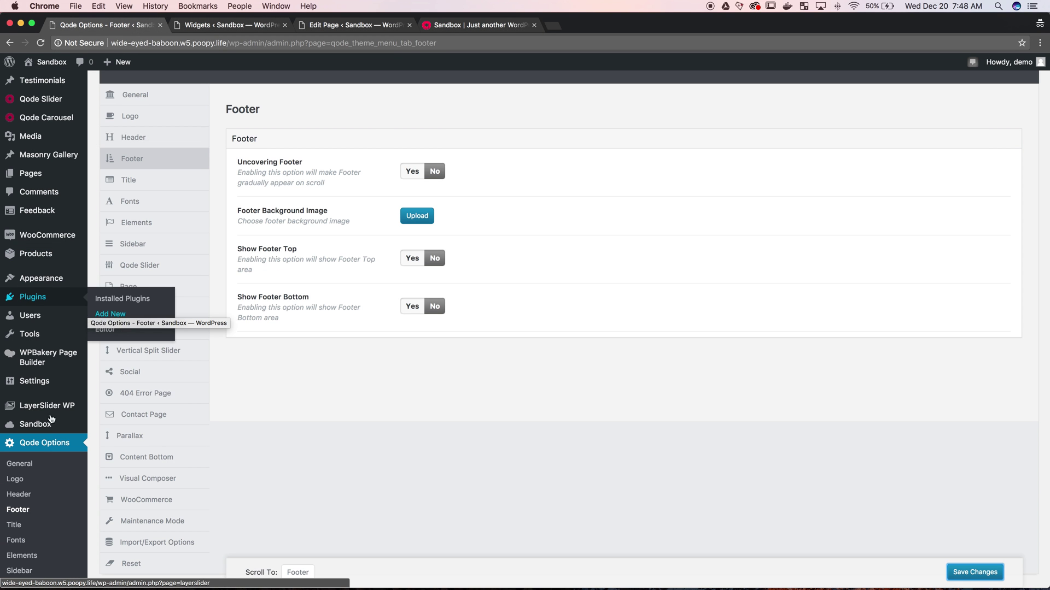
pyautogui.scroll(-2, 50, 444)
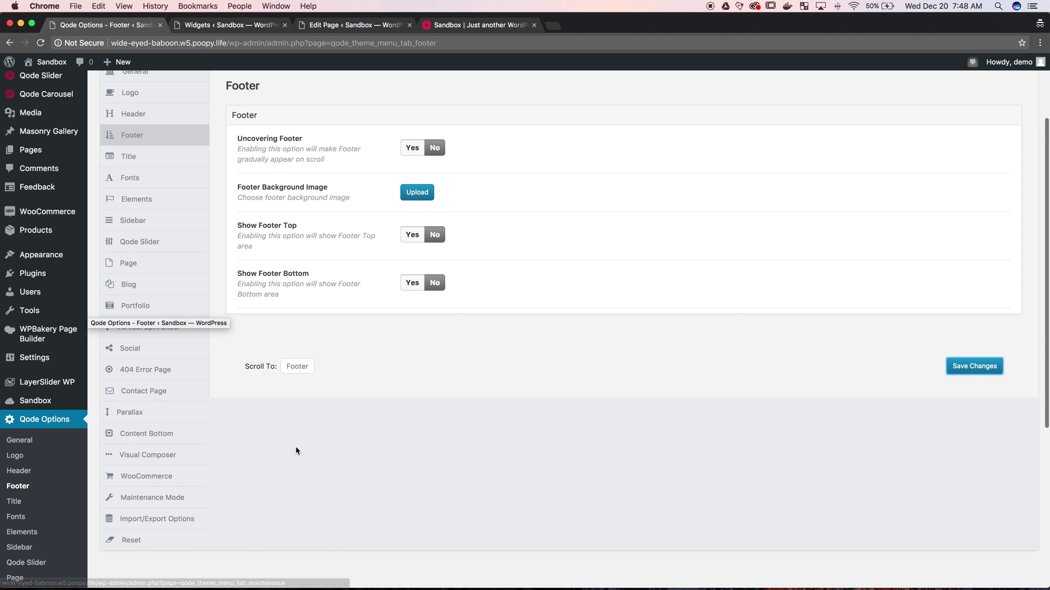
pyautogui.scroll(3, 295, 446)
pyautogui.scroll(1, 297, 428)
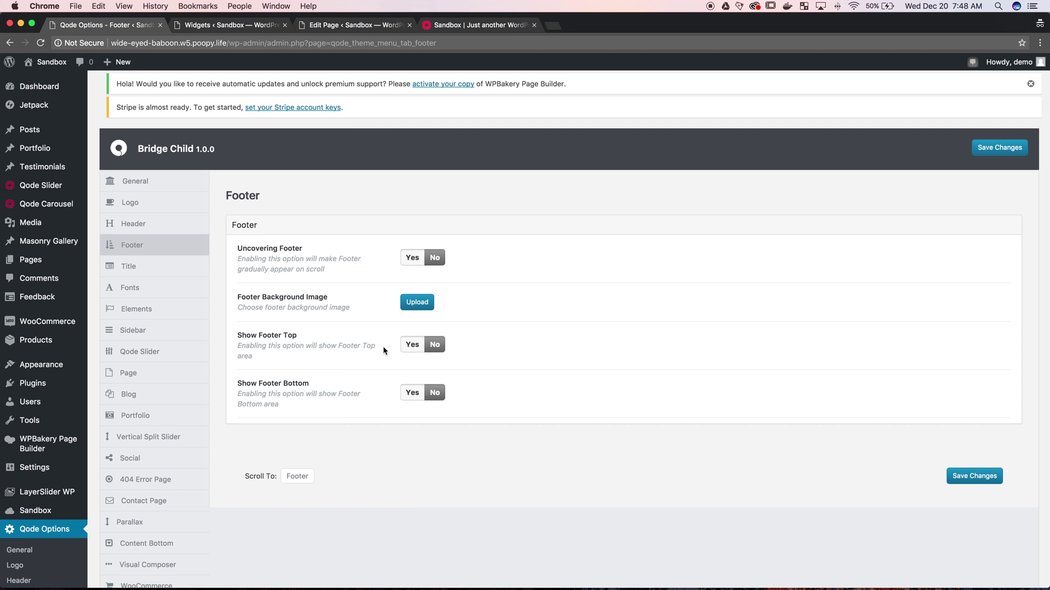
pyautogui.click(413, 344)
# Set Footer Top Columns to 2, keeping Footer in Grid on.
pyautogui.scroll(-1, 340, 354)
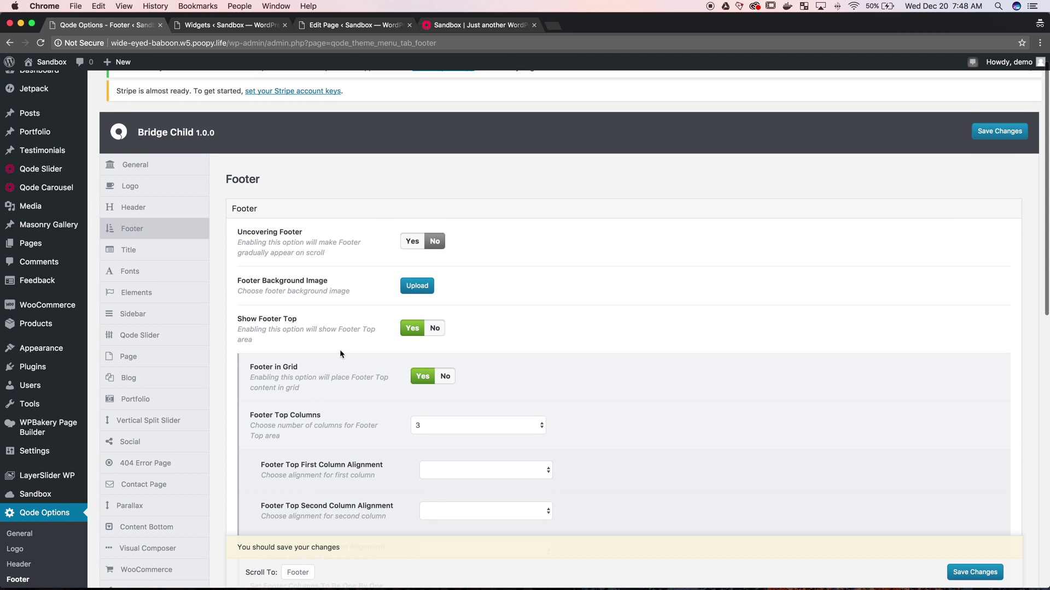
pyautogui.scroll(-3, 340, 351)
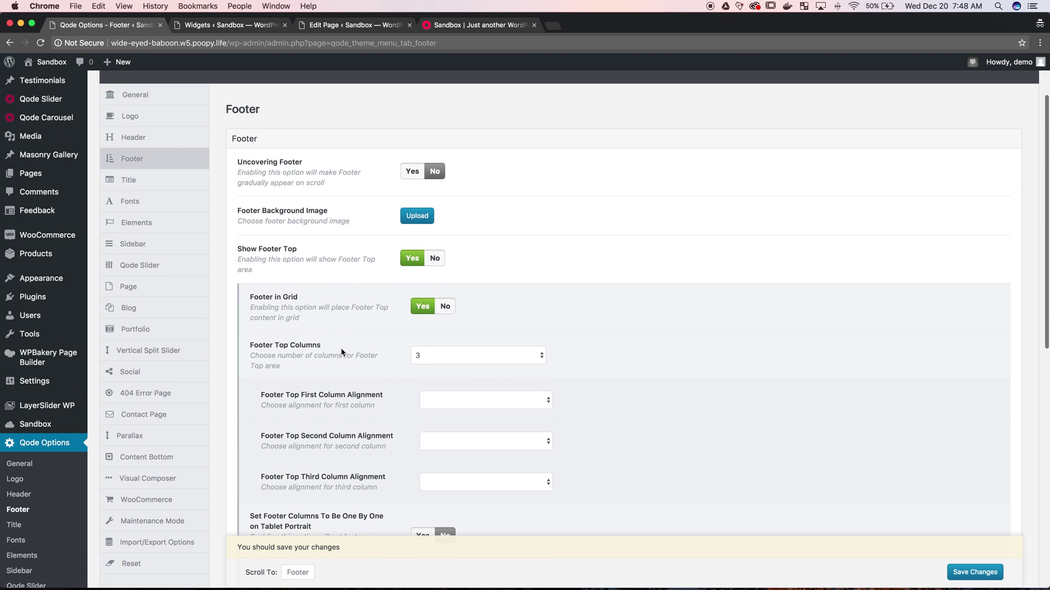
pyautogui.scroll(-3, 313, 333)
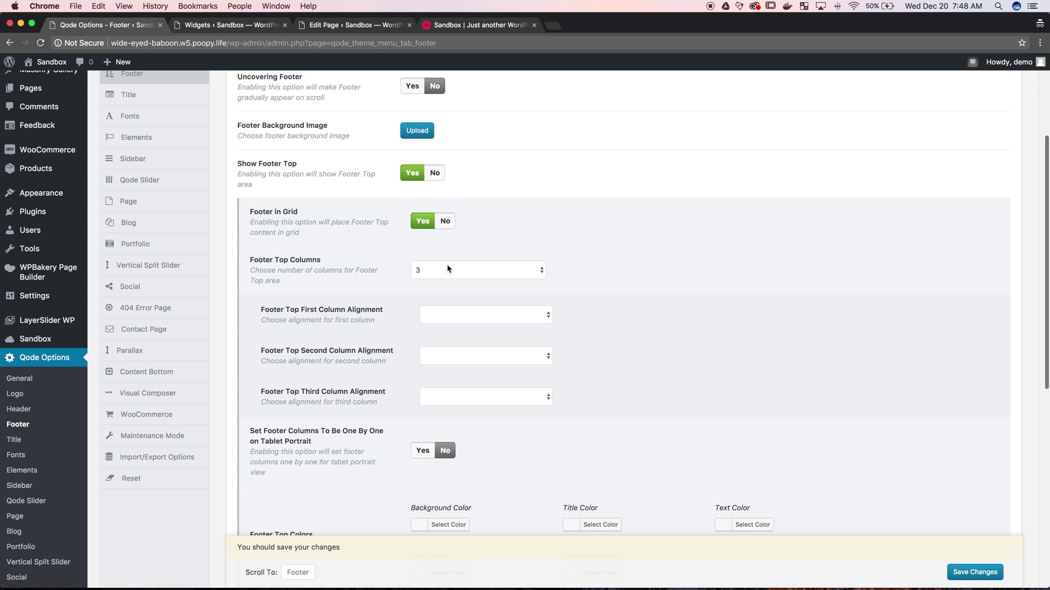
pyautogui.click(447, 269)
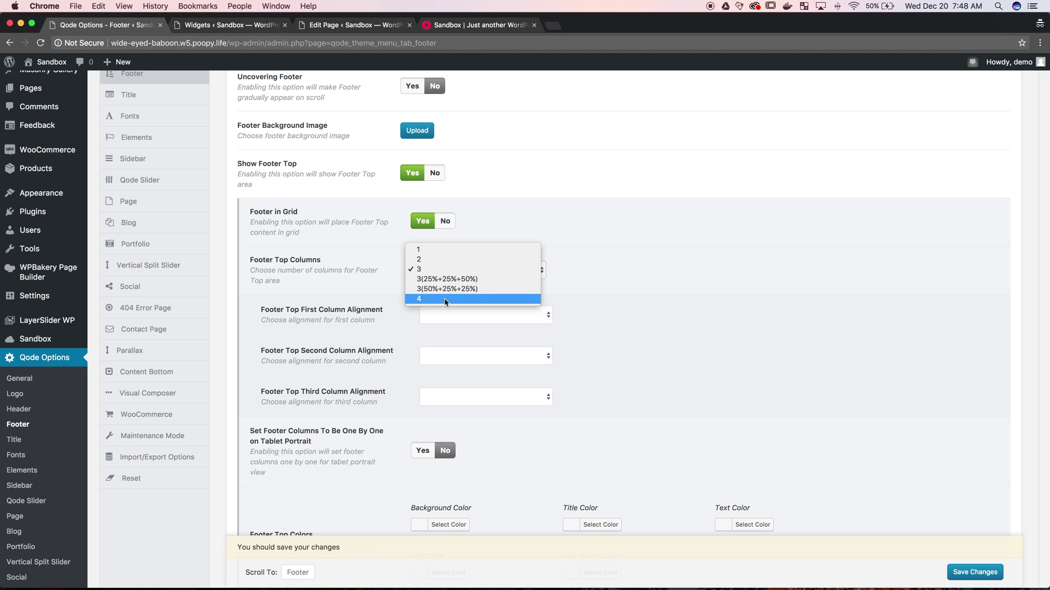
pyautogui.click(346, 268)
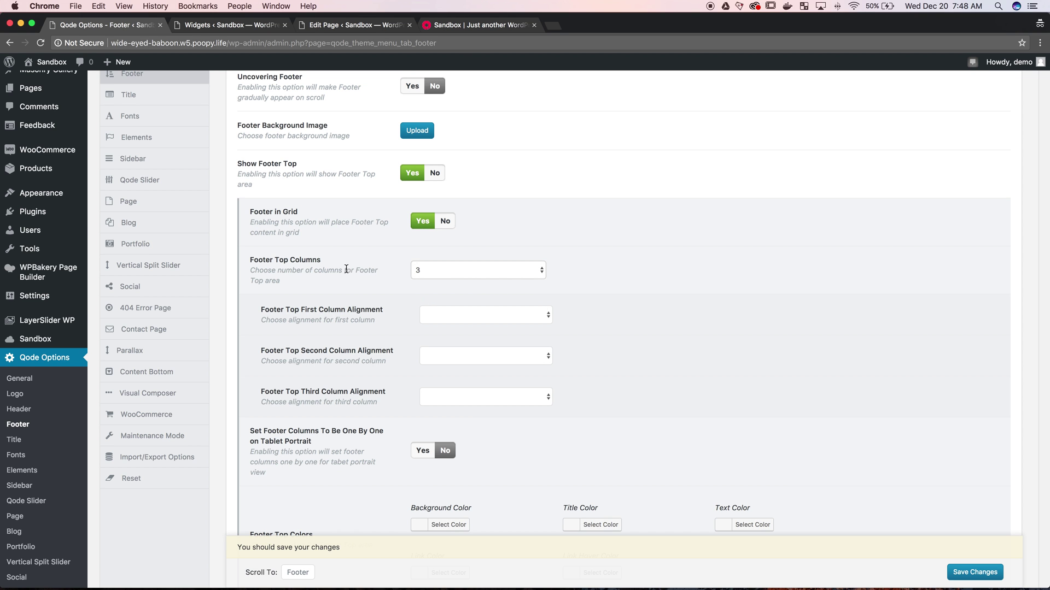
pyautogui.click(451, 270)
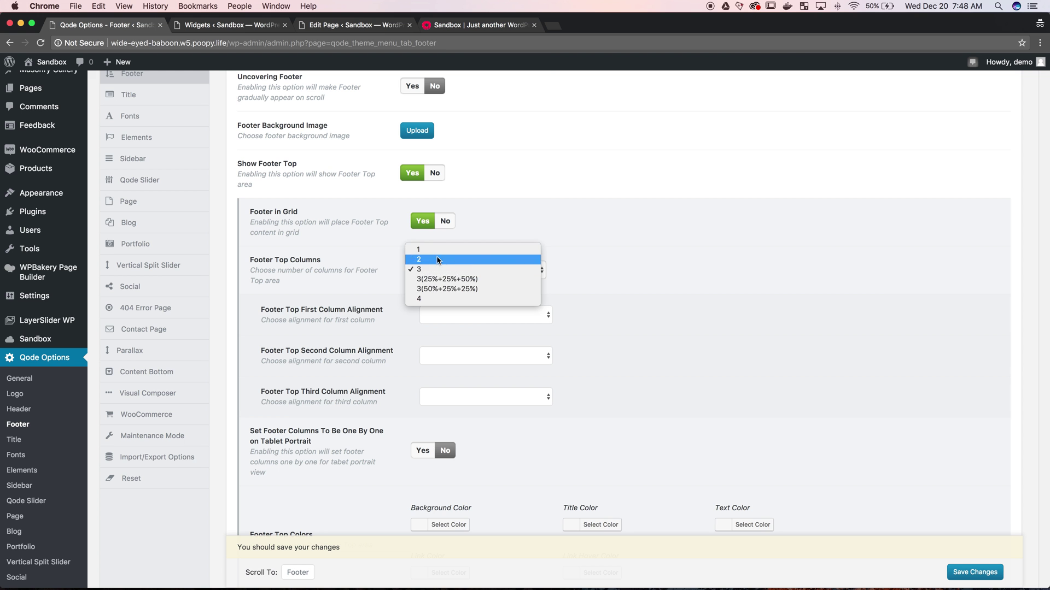
pyautogui.click(441, 260)
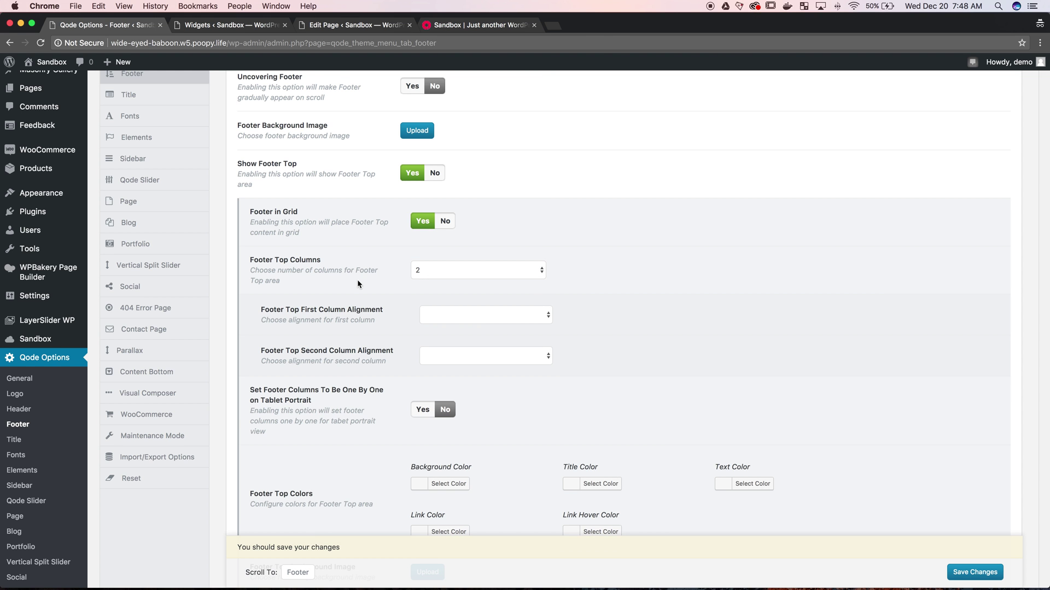
# Scroll down the Footer options to the Save Changes bar.
pyautogui.scroll(-1, 358, 308)
pyautogui.scroll(-3, 358, 308)
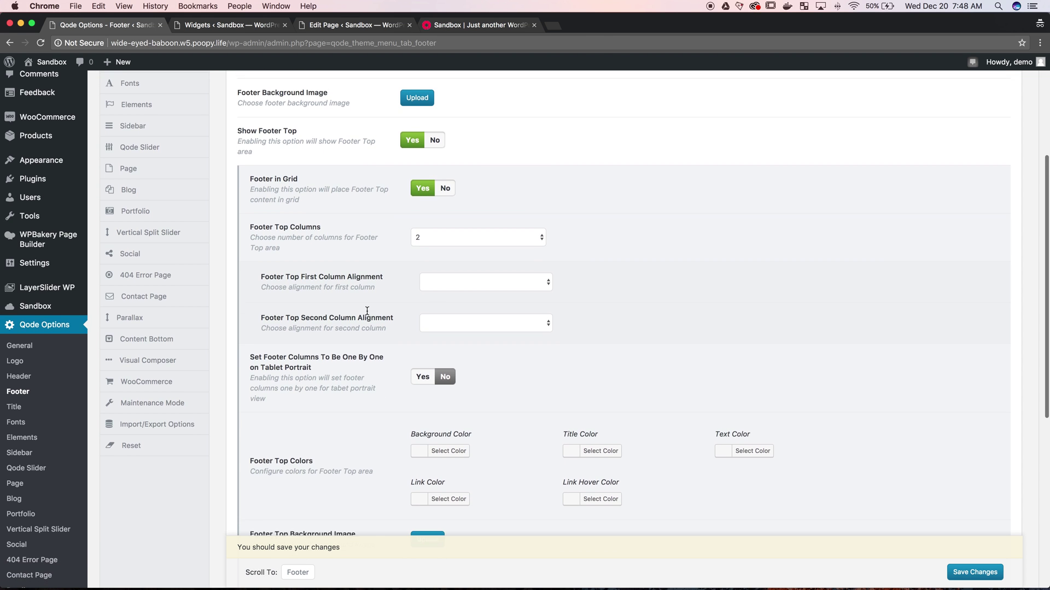
pyautogui.scroll(-1, 365, 309)
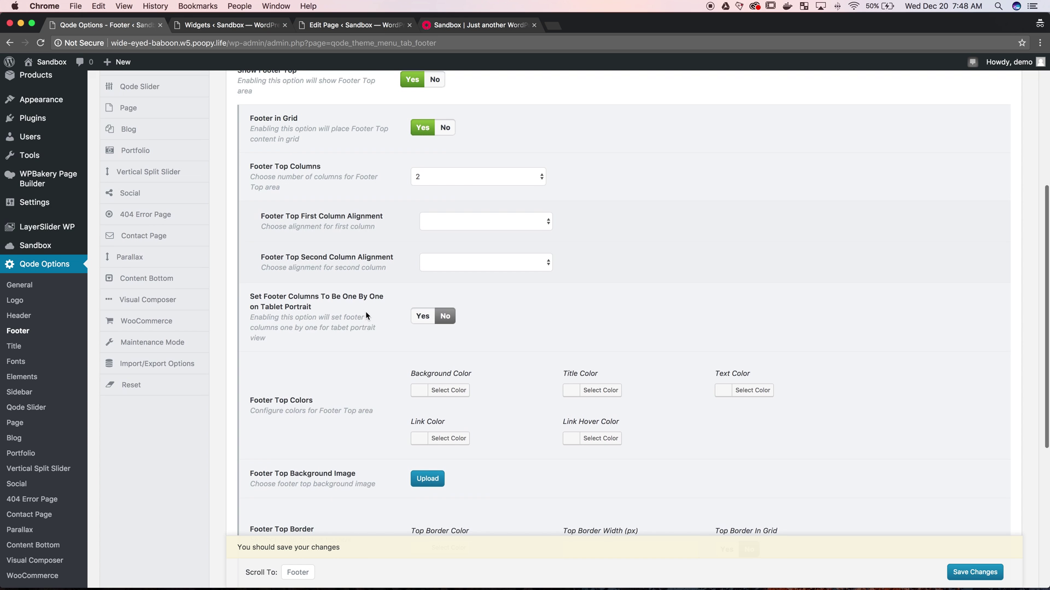
pyautogui.scroll(-2, 365, 310)
pyautogui.scroll(-1, 365, 310)
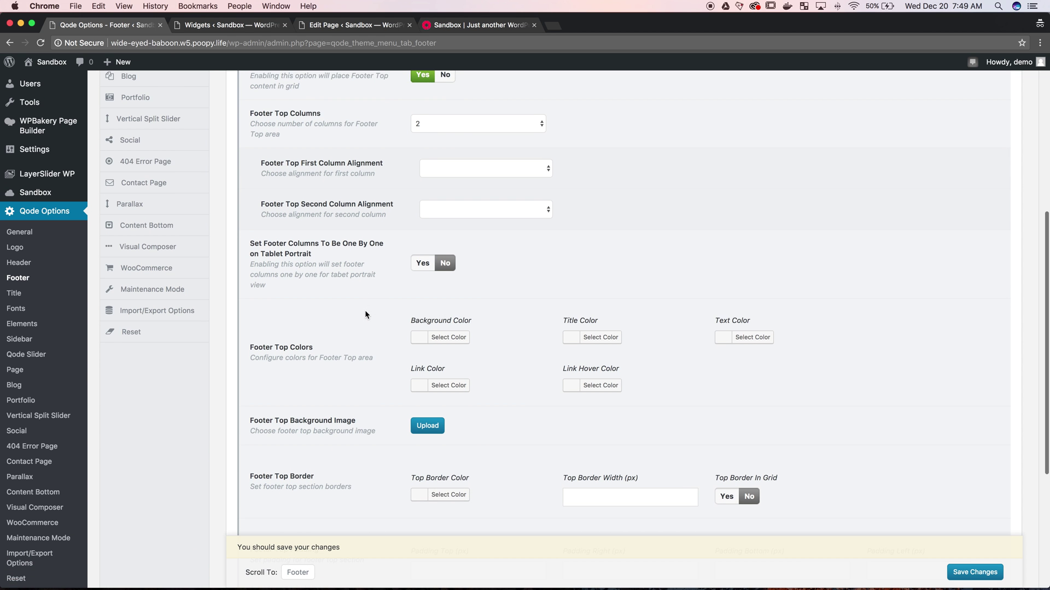
pyautogui.scroll(-1, 365, 310)
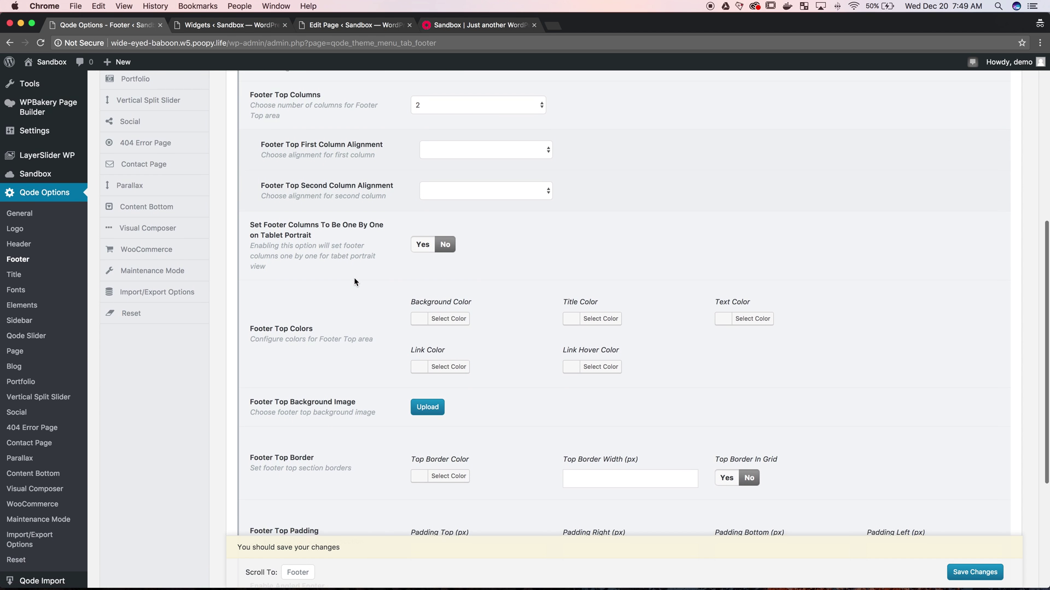
pyautogui.scroll(-2, 353, 277)
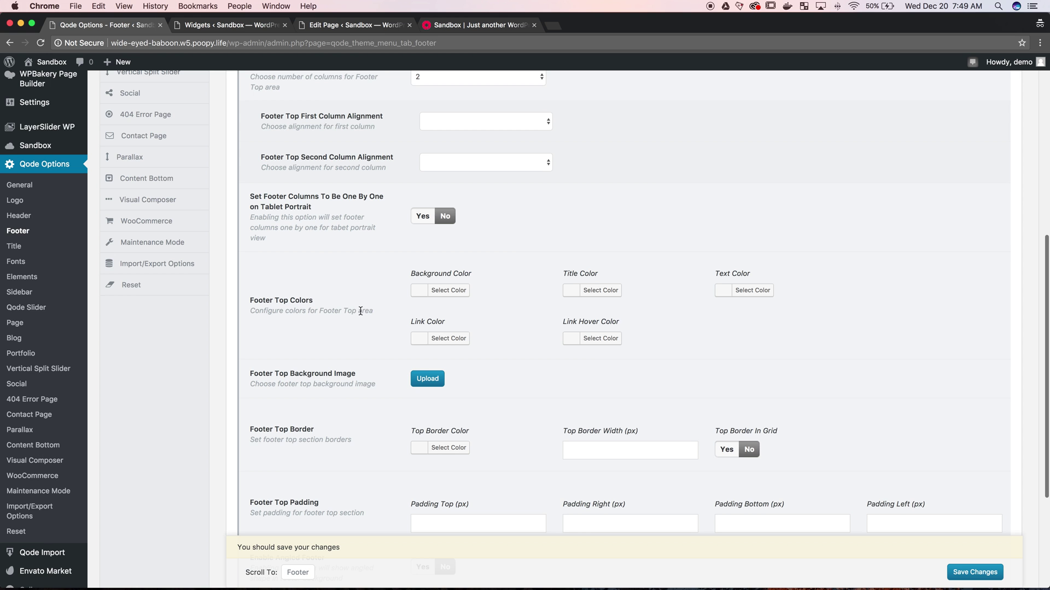
pyautogui.scroll(-2, 350, 320)
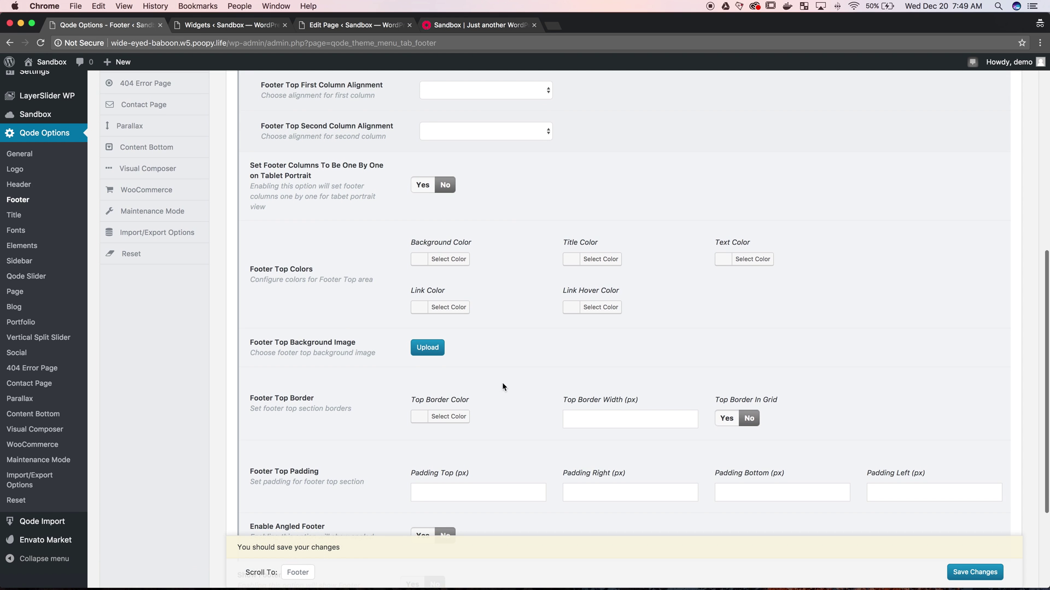
pyautogui.scroll(-5, 347, 327)
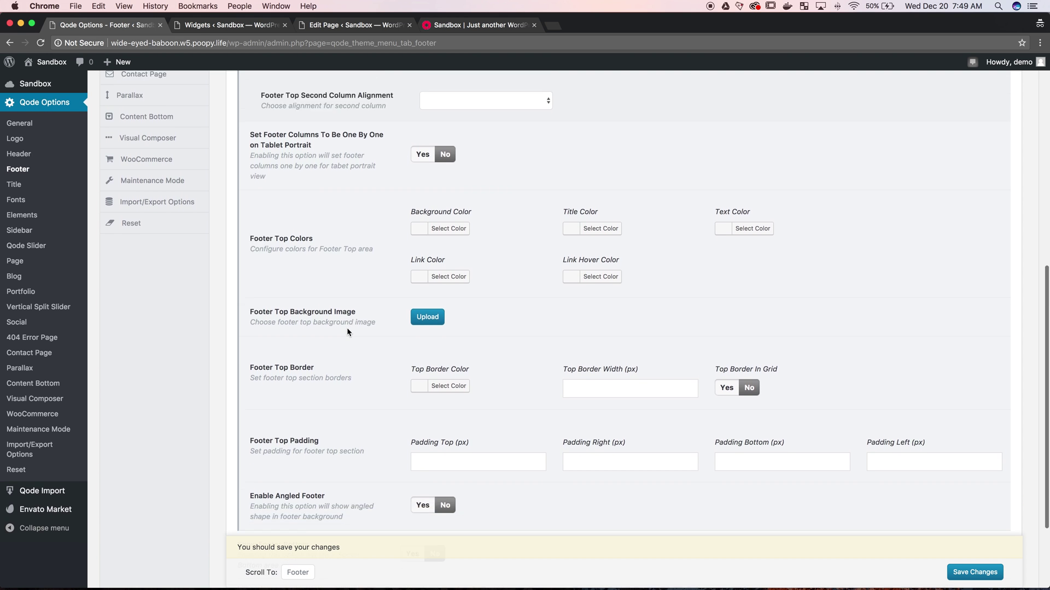
# Save the footer settings and reload the Sandbox home page to view the new Footer Top.
pyautogui.click(952, 569)
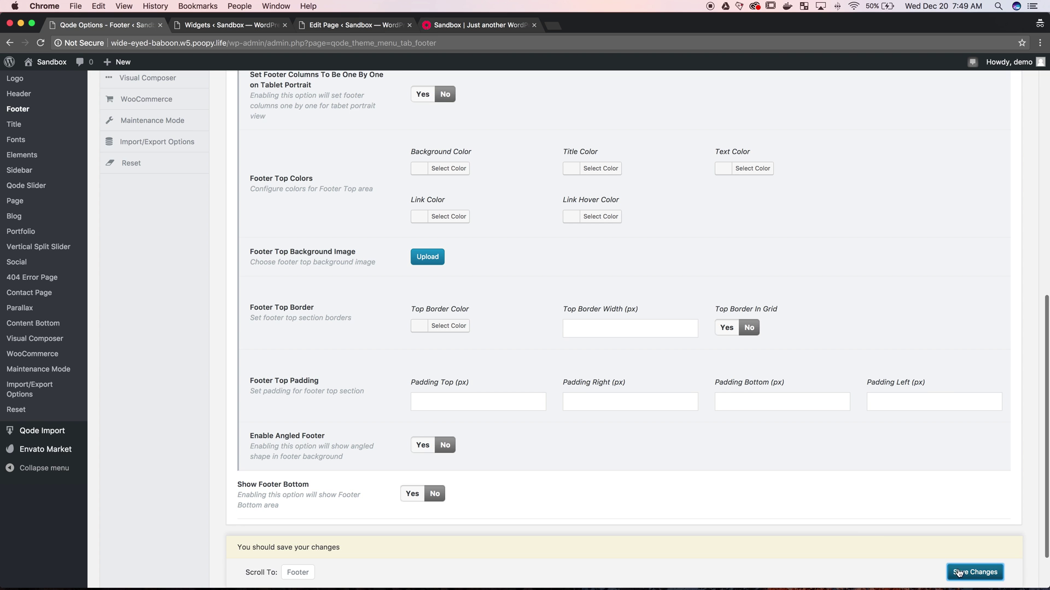
pyautogui.click(460, 26)
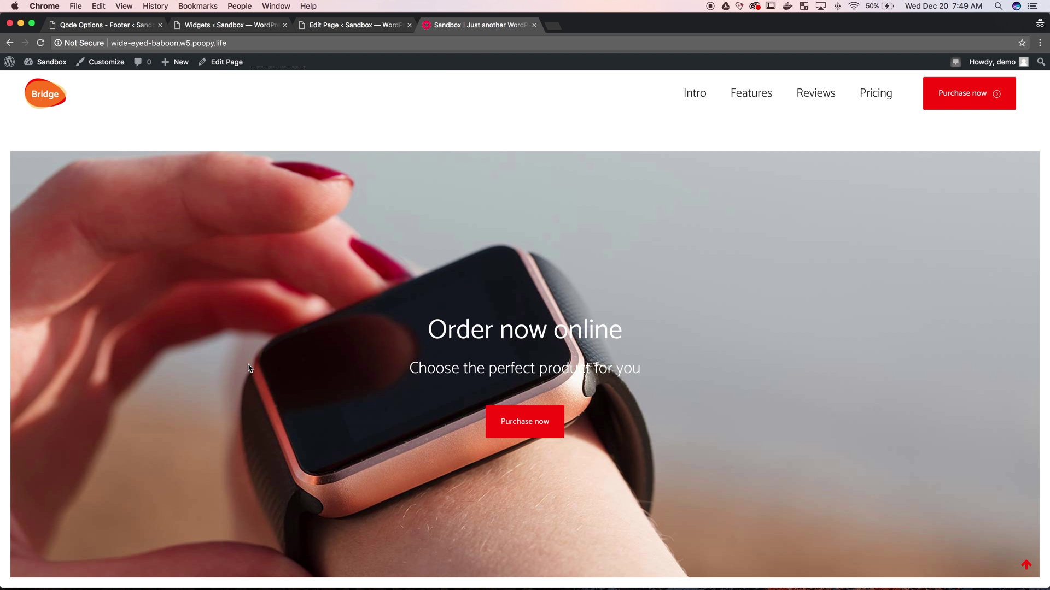
pyautogui.press('super+r')
pyautogui.scroll(-3, 162, 380)
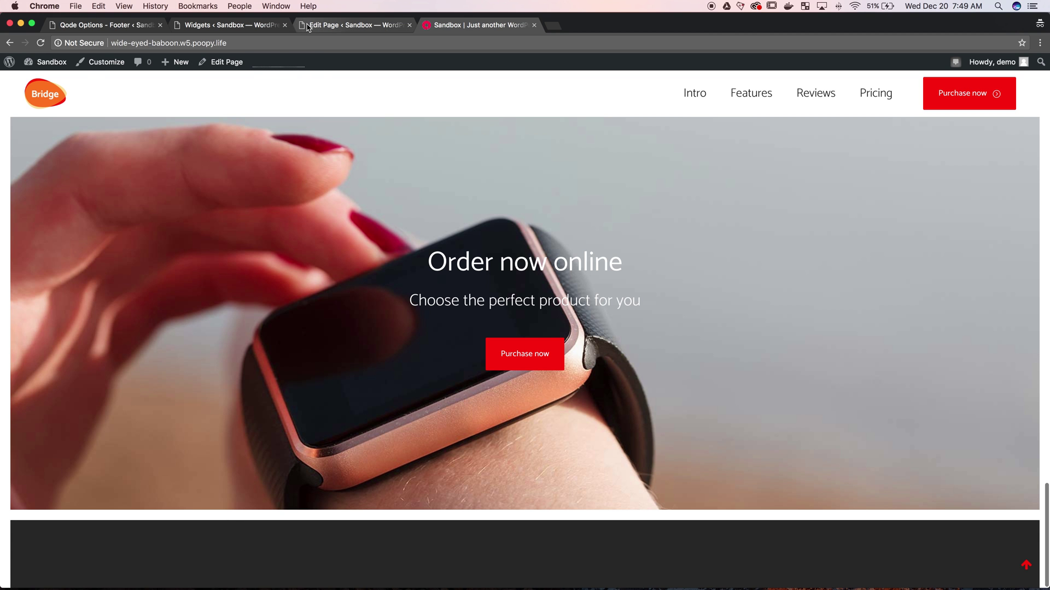
# Review the top of the Qode Options Footer settings, then go to the Widgets page.
pyautogui.click(131, 24)
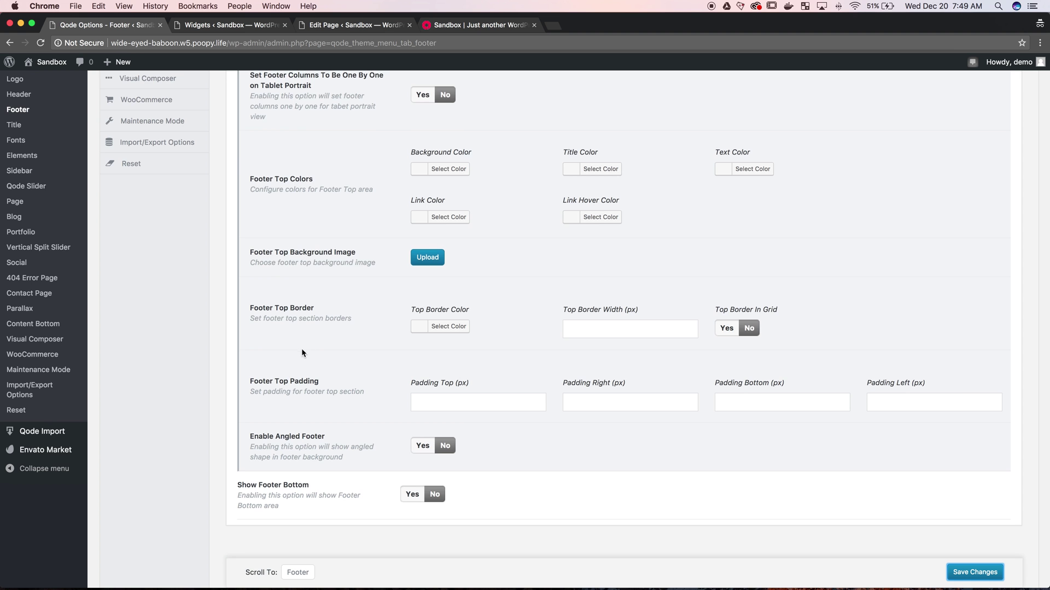
pyautogui.scroll(5, 302, 350)
pyautogui.scroll(4, 302, 350)
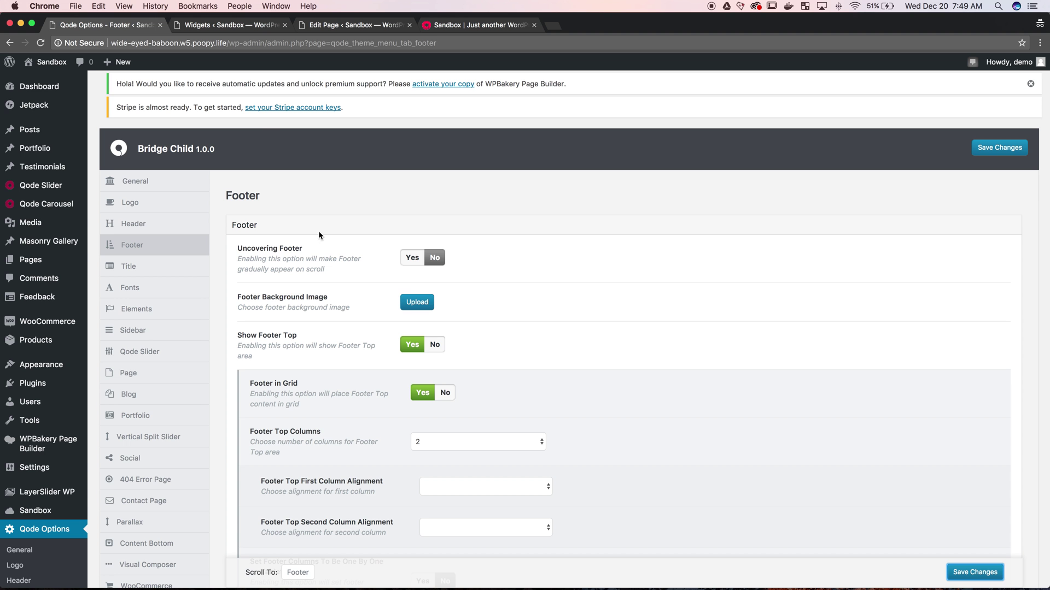
pyautogui.click(229, 29)
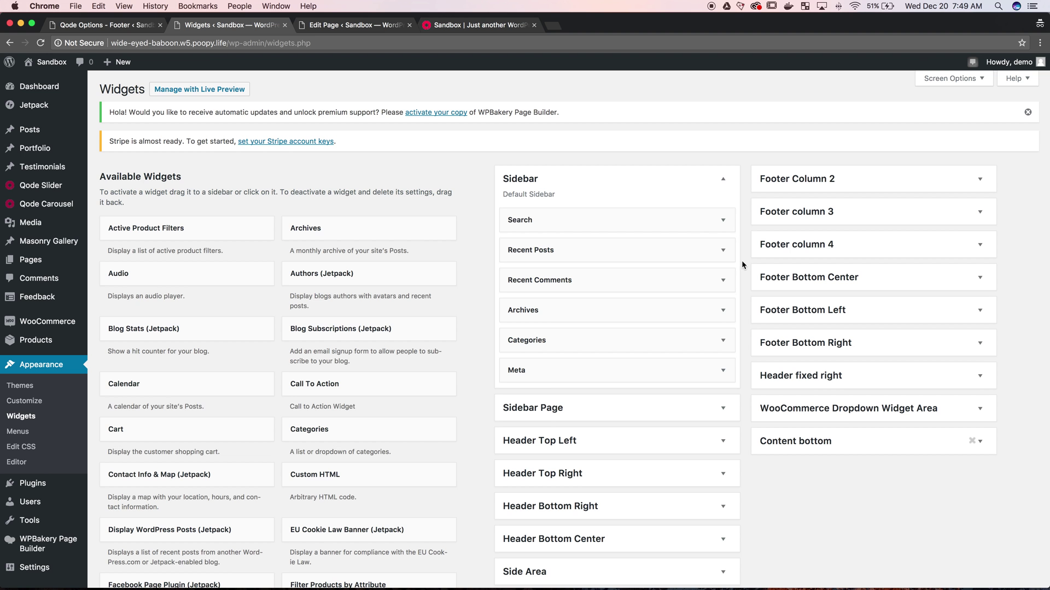
pyautogui.scroll(-1, 743, 261)
pyautogui.scroll(-5, 744, 266)
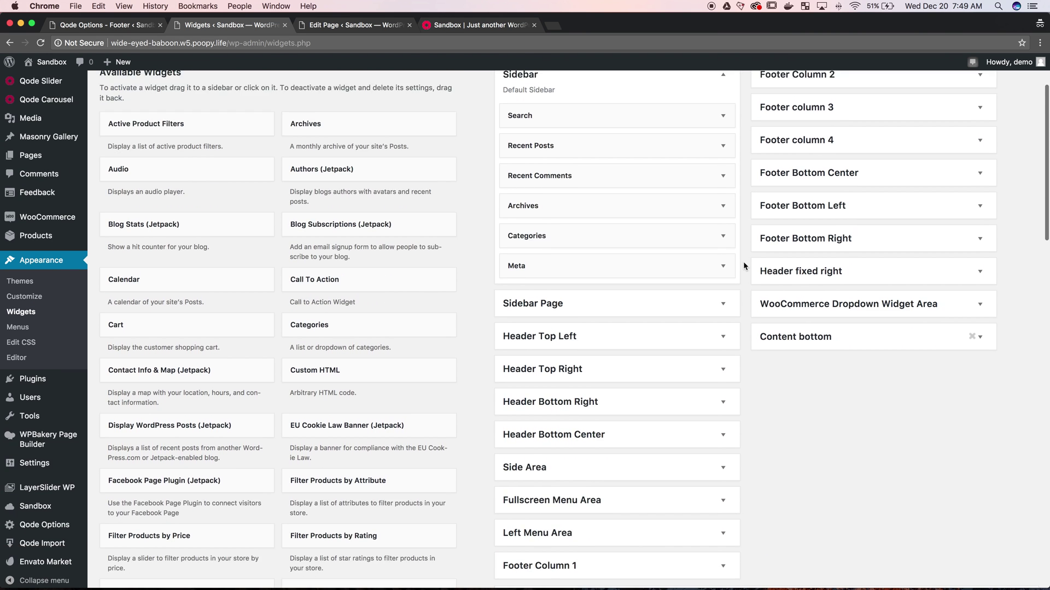
pyautogui.scroll(-2, 743, 266)
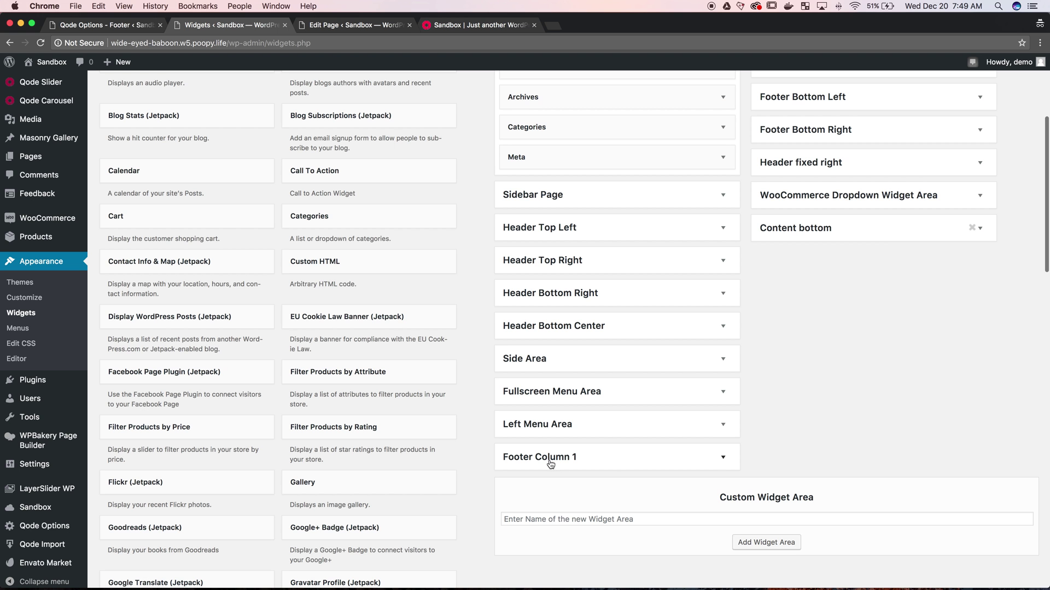
pyautogui.scroll(3, 755, 405)
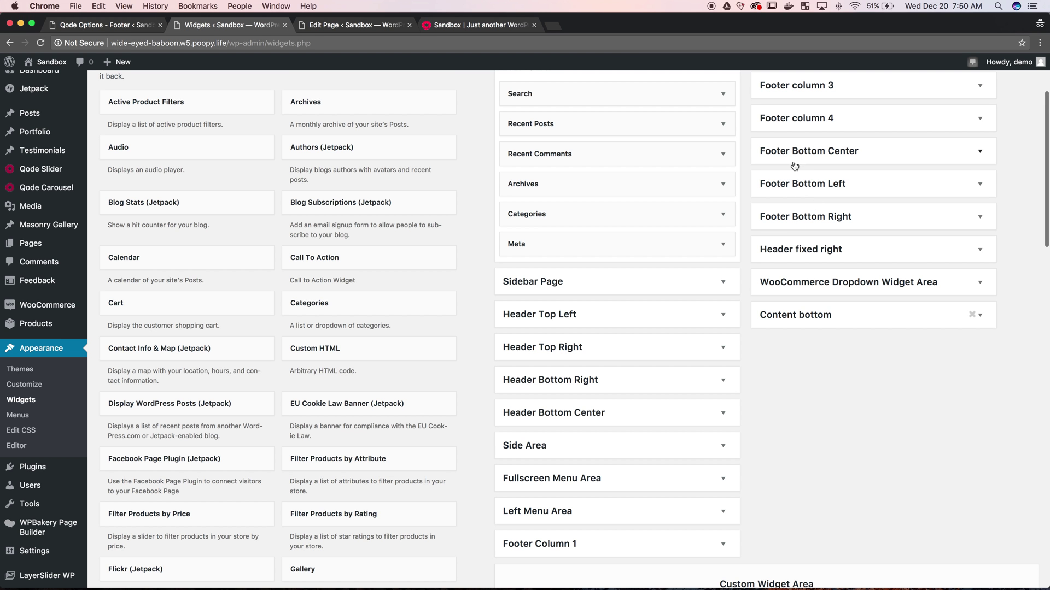
pyautogui.click(117, 27)
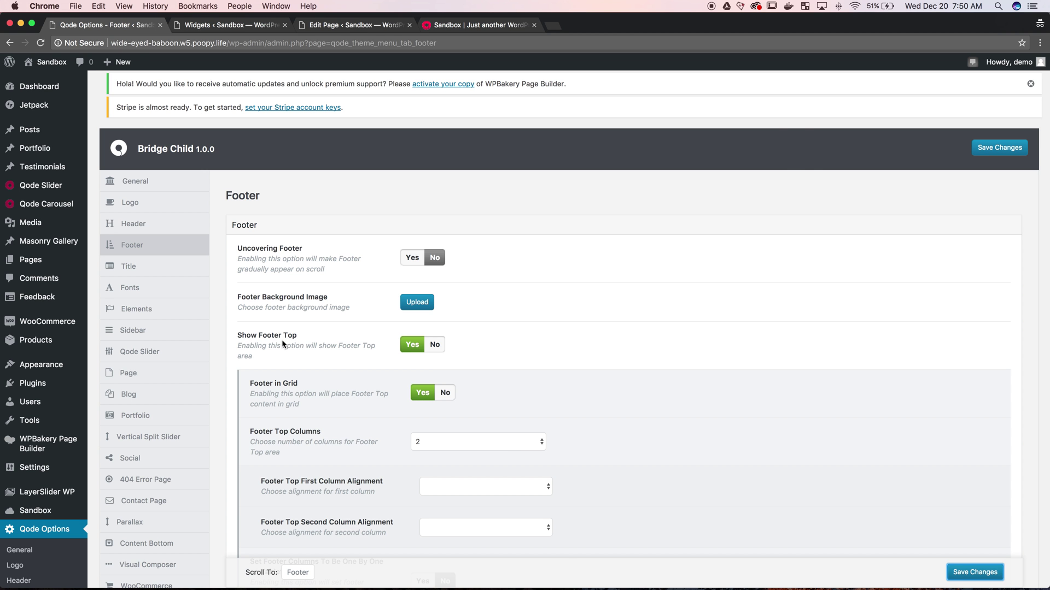
pyautogui.click(256, 26)
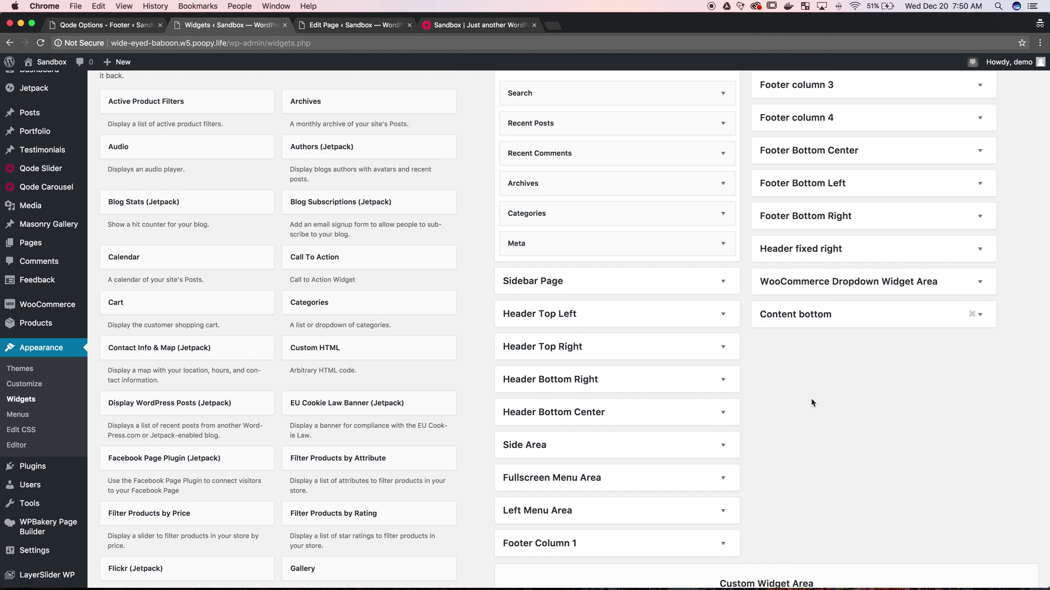
pyautogui.scroll(-3, 811, 398)
# Add a Custom HTML widget to the Footer Column 1 area.
pyautogui.click(657, 496)
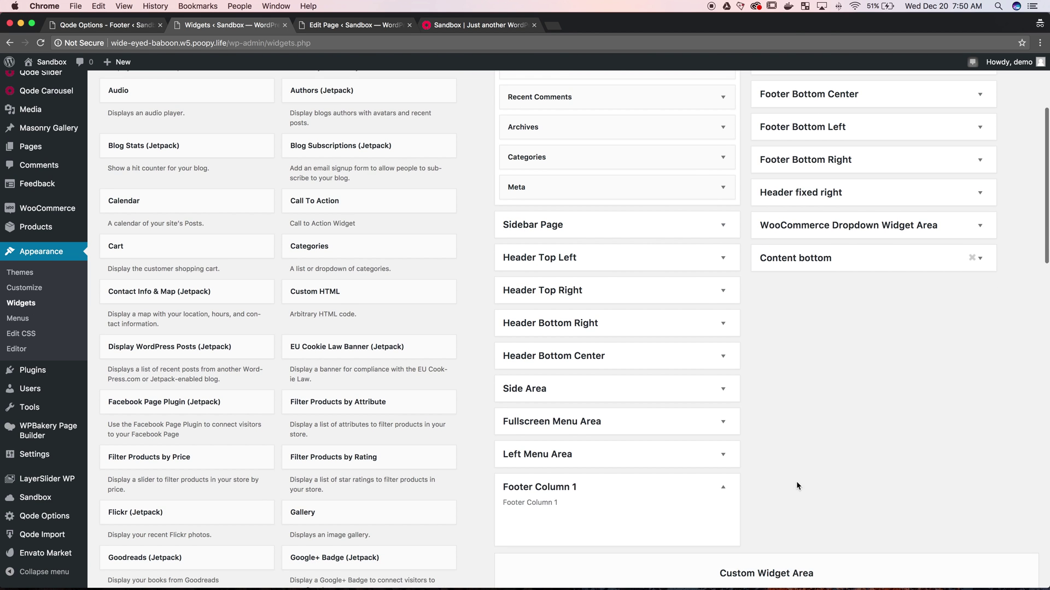
pyautogui.scroll(-2, 796, 481)
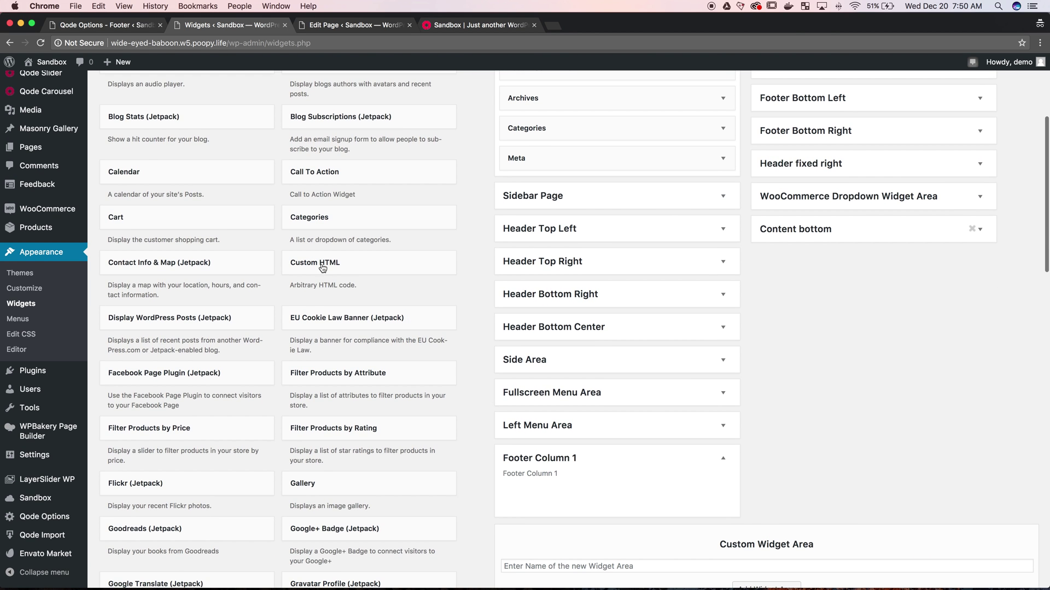
pyautogui.moveTo(318, 262); pyautogui.dragTo(640, 495)
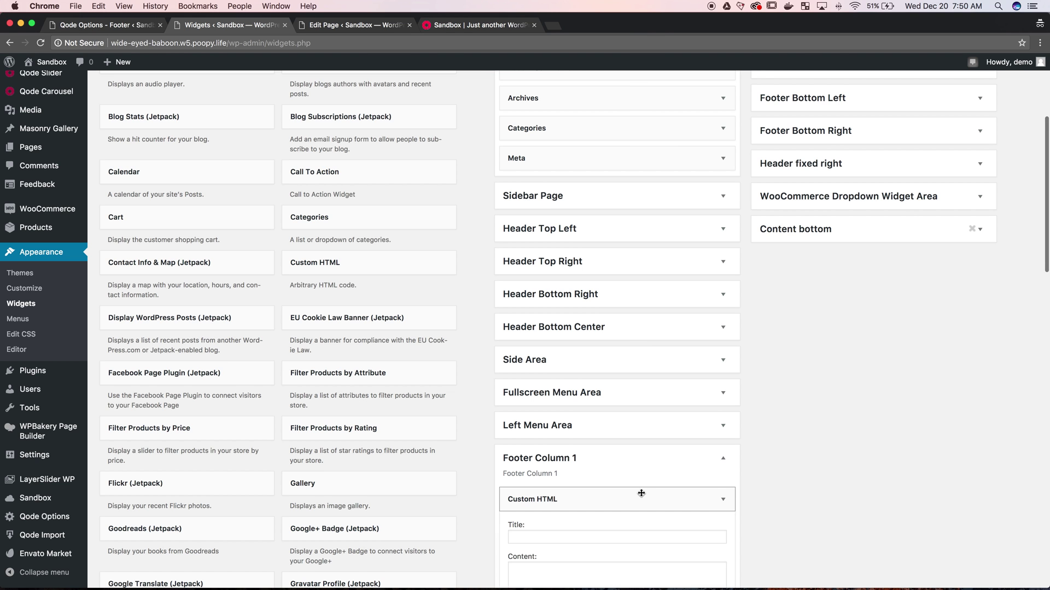
pyautogui.scroll(-2, 782, 482)
pyautogui.scroll(-2, 782, 482)
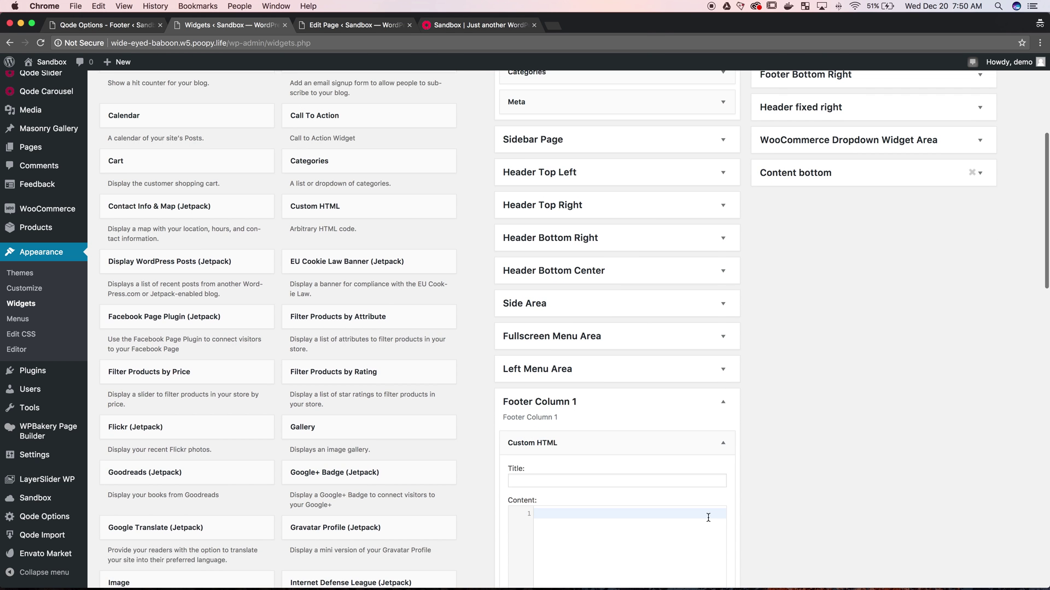
# Enter <h1>Test</h1> and <p>Column 1</p> as the widget content.
pyautogui.write('<h>')
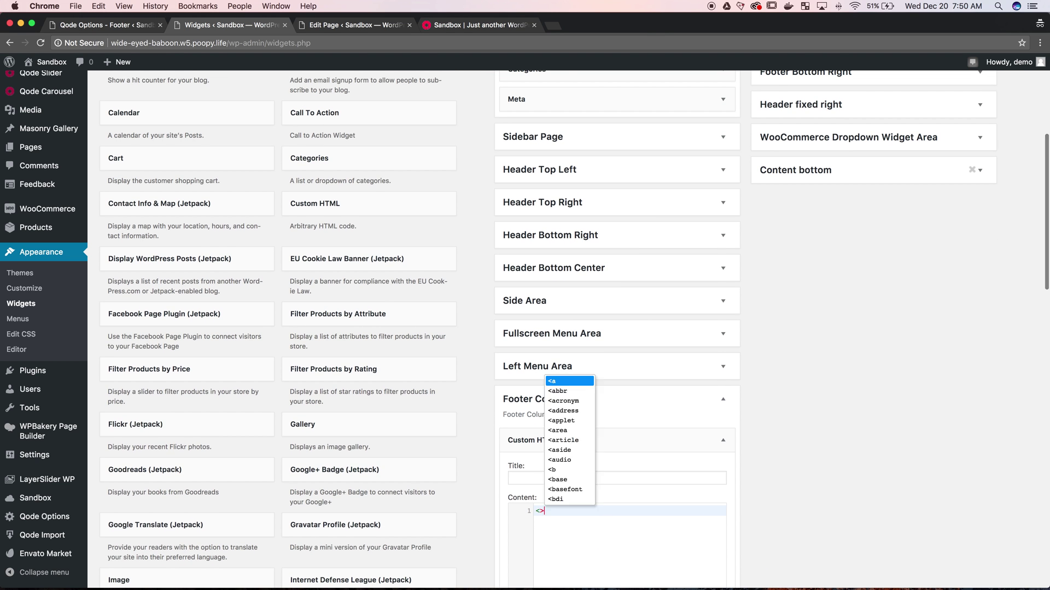
pyautogui.write('1')
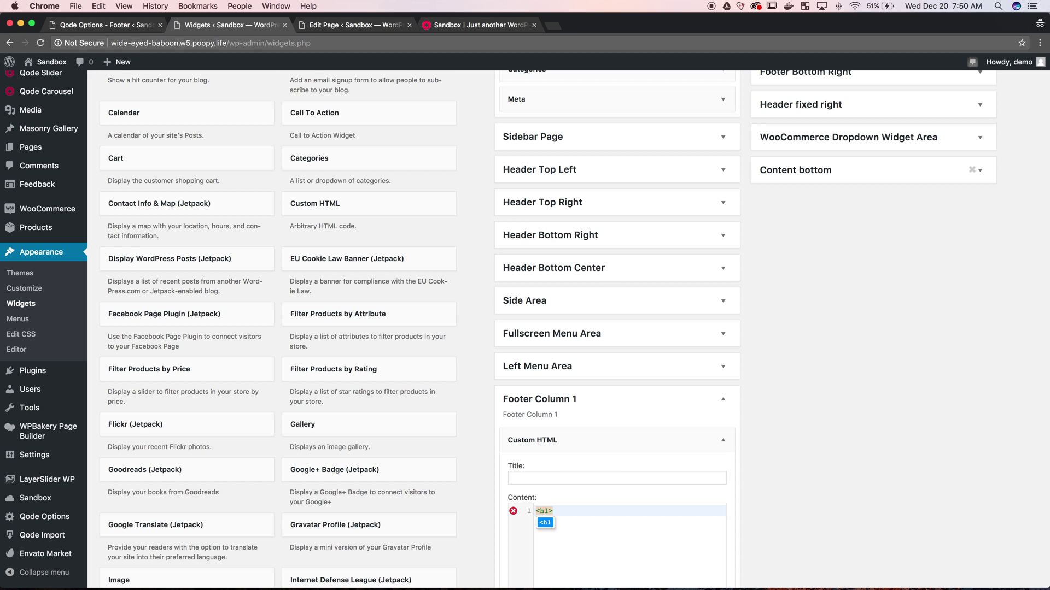
pyautogui.write('<>/h1h1>')
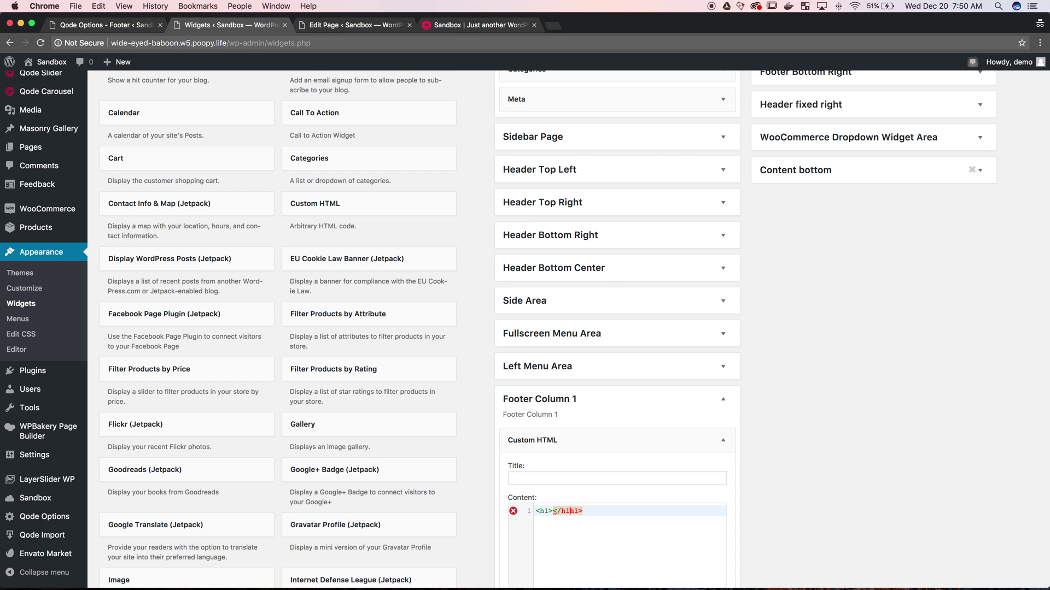
pyautogui.press('BackSpace')
pyautogui.press('BackSpace')
pyautogui.write('Test')
pyautogui.click(536, 511)
pyautogui.click(593, 511)
pyautogui.press('Return')
pyautogui.write('<p>')
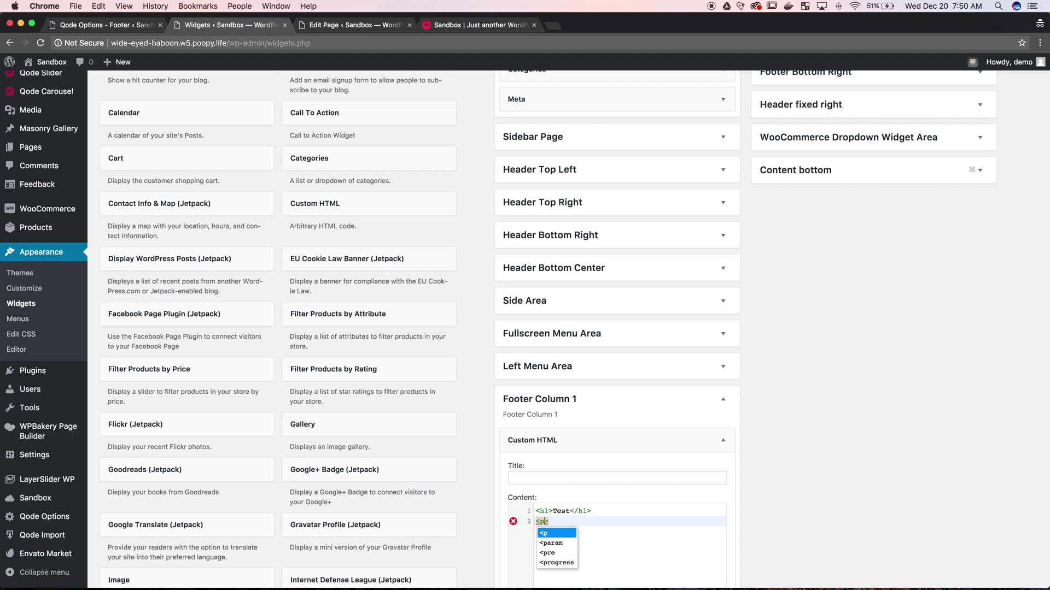
pyautogui.write('</pp>')
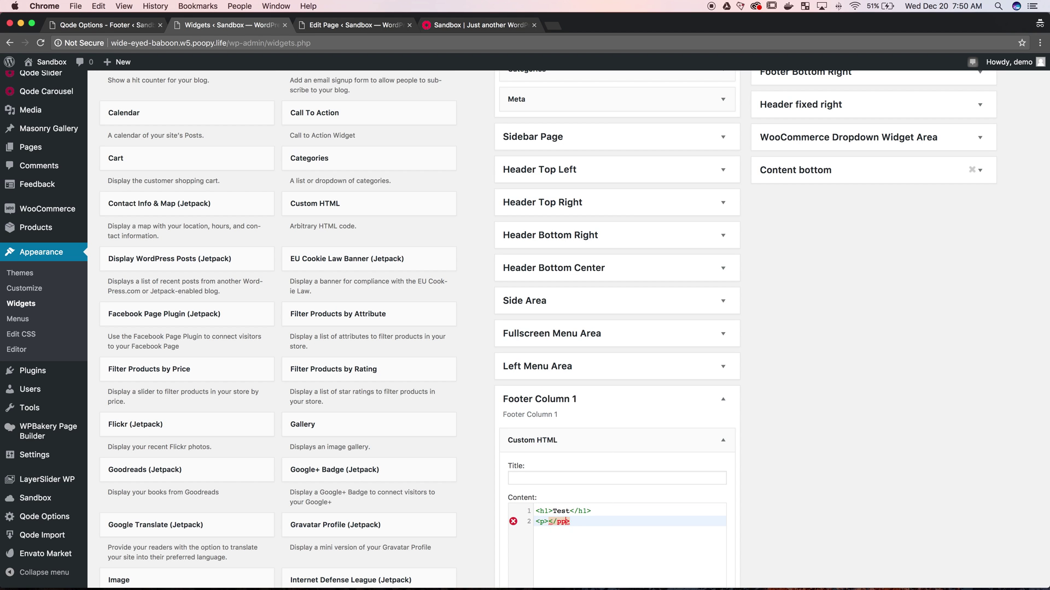
pyautogui.press('BackSpace')
pyautogui.write('Column 1')
# Copy the widget's HTML, save the Footer Column 1 widget, and collapse it.
pyautogui.press('cmd+a')
pyautogui.press('super+c')
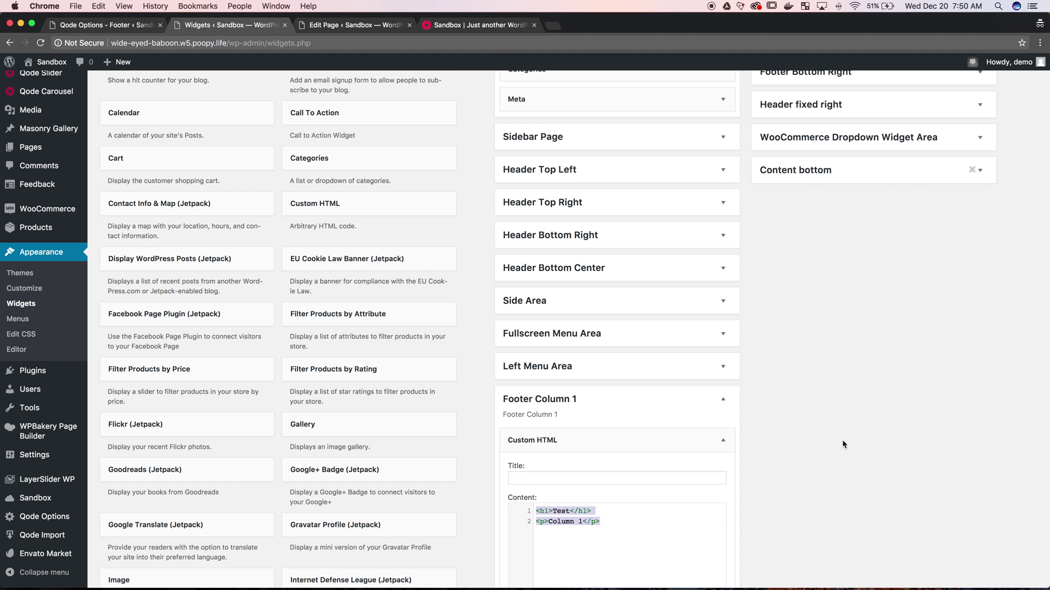
pyautogui.click(842, 444)
pyautogui.scroll(-4, 755, 431)
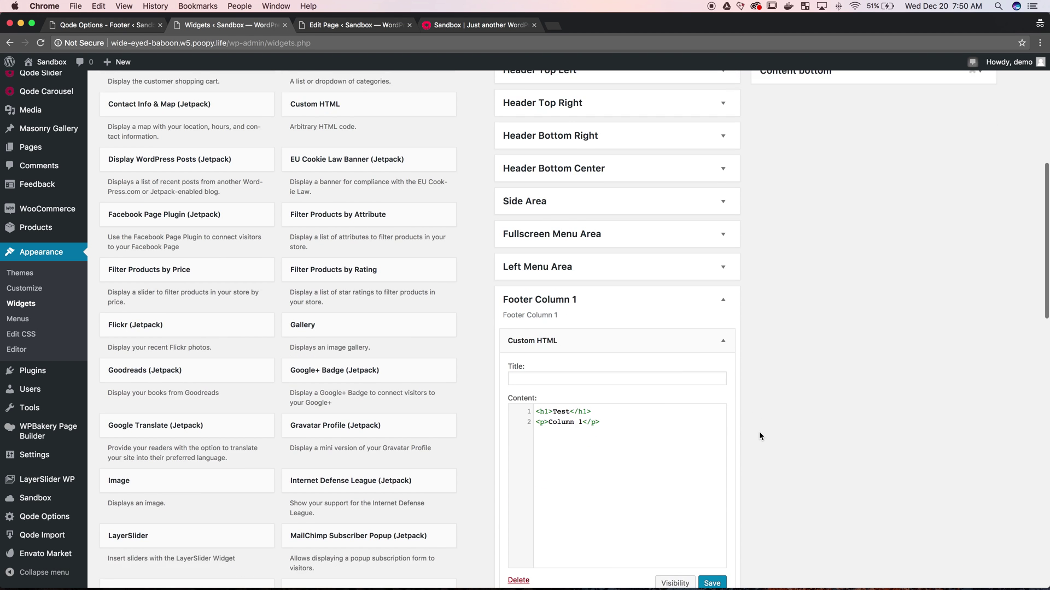
pyautogui.scroll(-2, 759, 436)
pyautogui.click(712, 534)
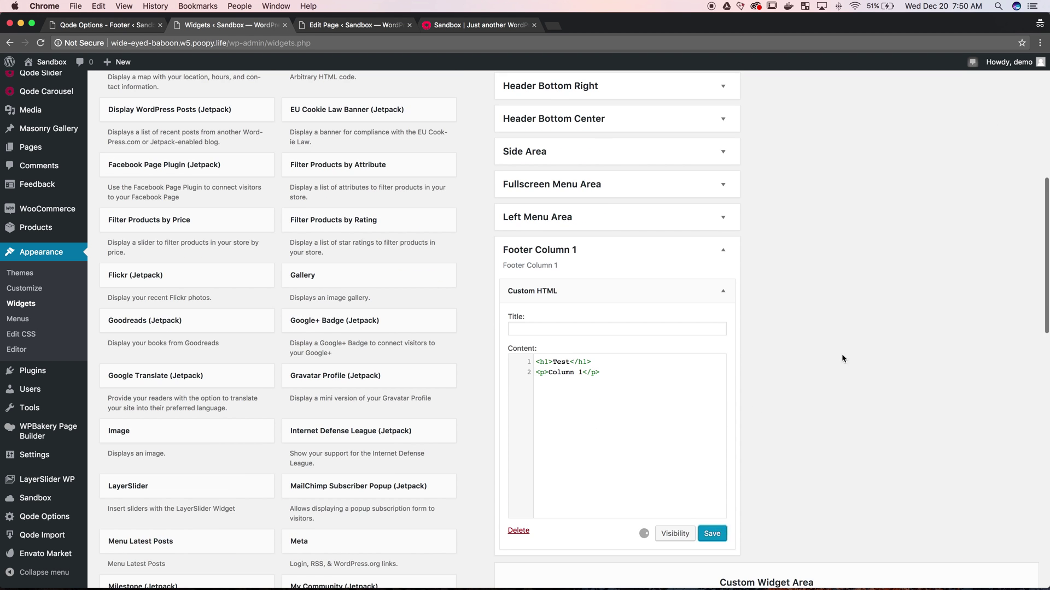
pyautogui.click(713, 290)
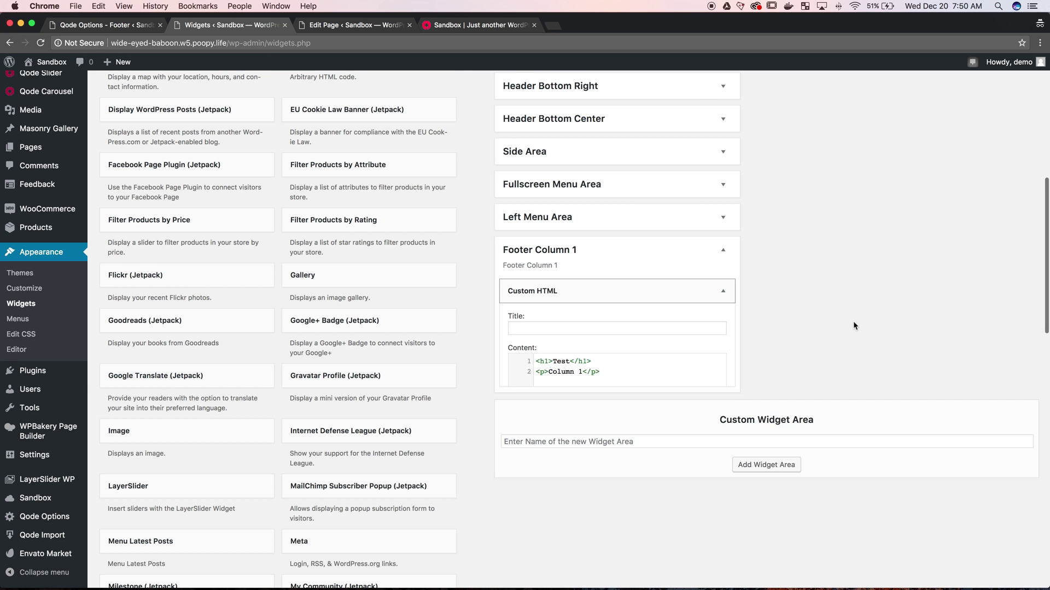
pyautogui.scroll(15, 854, 327)
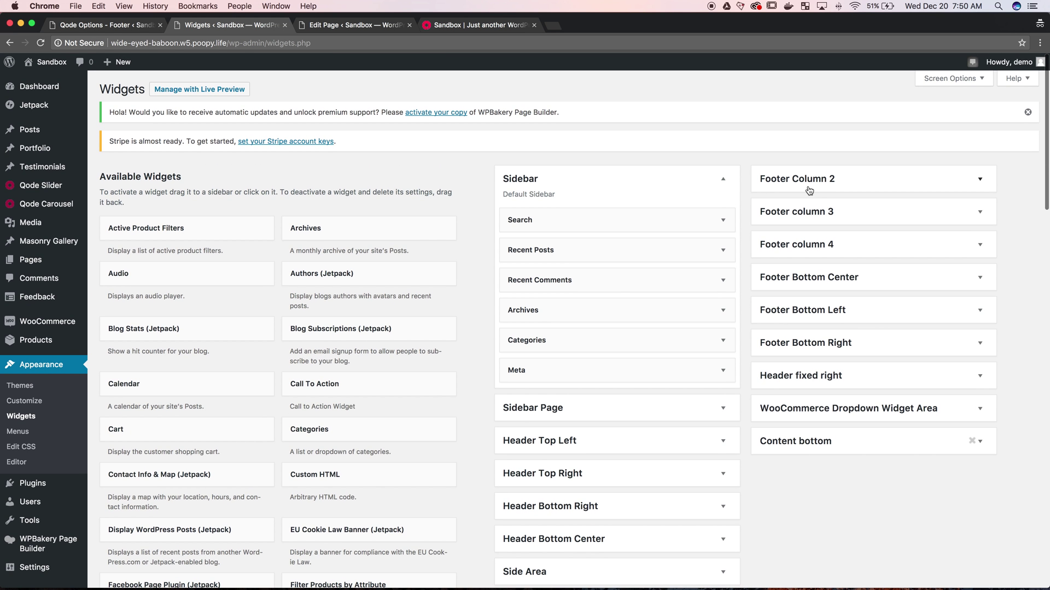
# Add a Custom HTML widget to Footer Column 2 and paste in the copied HTML.
pyautogui.click(809, 185)
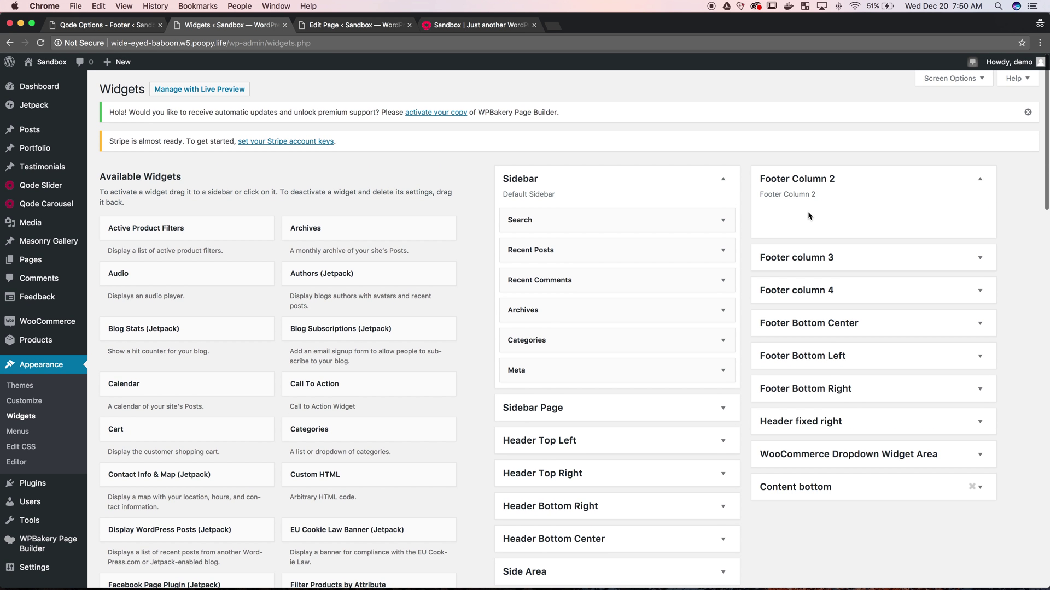
pyautogui.moveTo(381, 471); pyautogui.dragTo(804, 217)
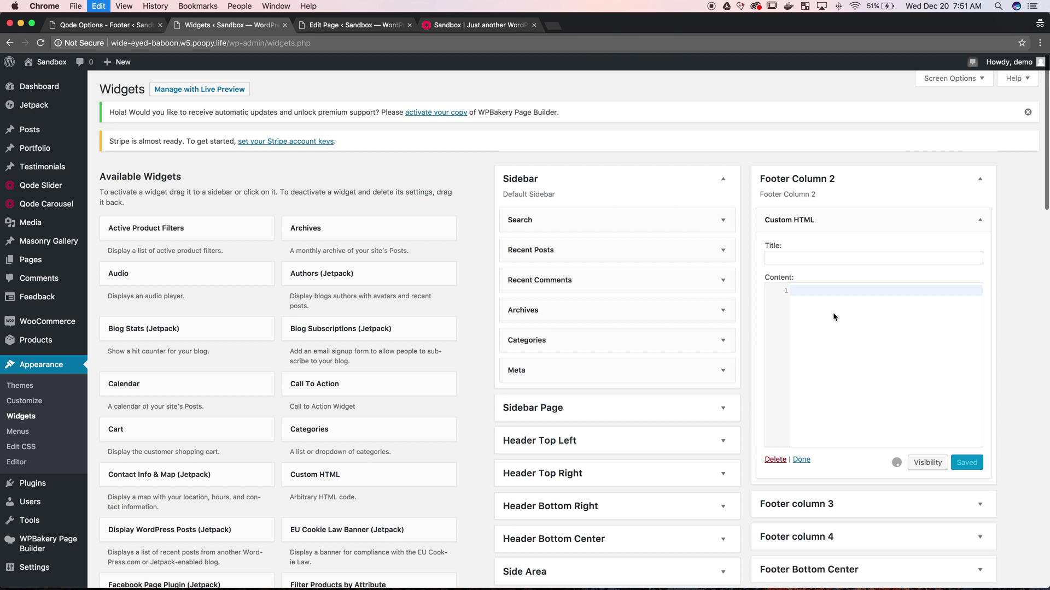
pyautogui.click(832, 311)
pyautogui.press('super+v')
# Change the paragraph to 'Column 2' and save the widget.
pyautogui.click(840, 304)
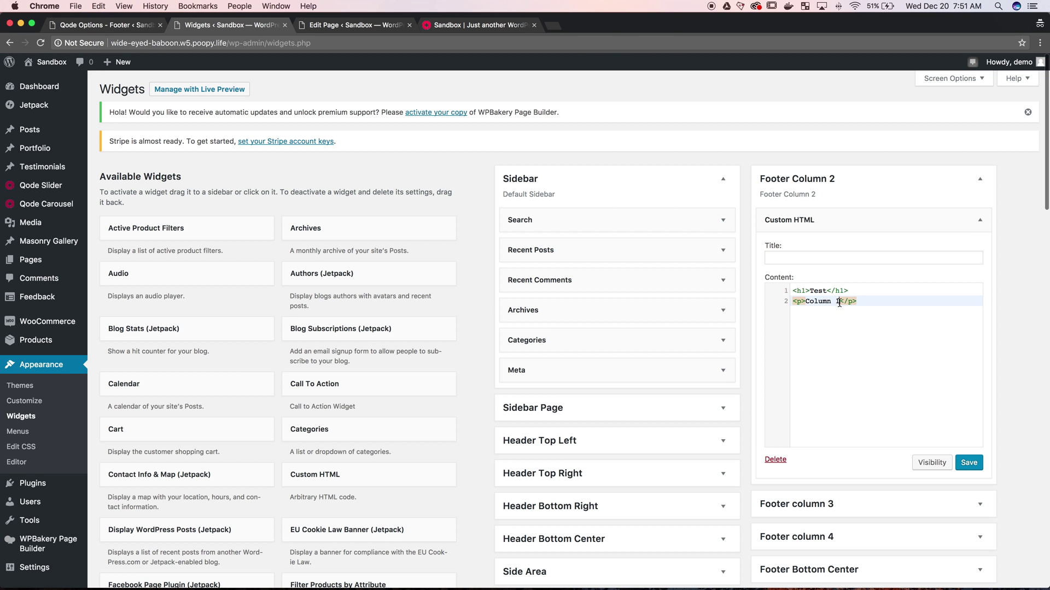
pyautogui.press('BackSpace')
pyautogui.write('2')
pyautogui.click(969, 463)
pyautogui.click(469, 26)
# Reload the Sandbox front page and check both footer columns show Test with their Column labels.
pyautogui.press('super+r')
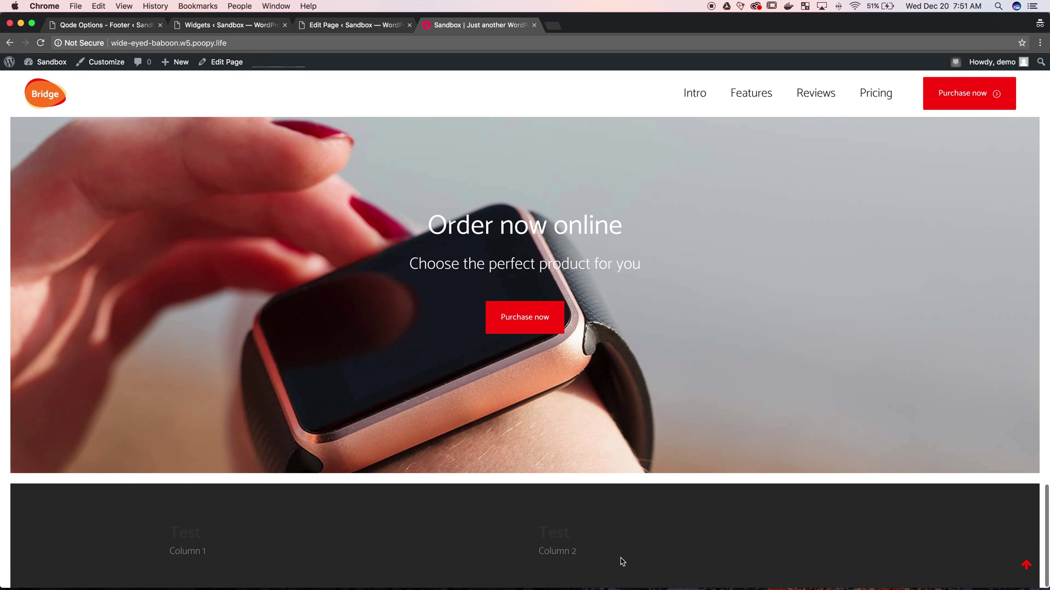
pyautogui.scroll(-3, 241, 555)
pyautogui.click(92, 28)
# Scroll down to the Footer Top colour and background image settings.
pyautogui.scroll(-3, 367, 384)
pyautogui.scroll(-6, 367, 386)
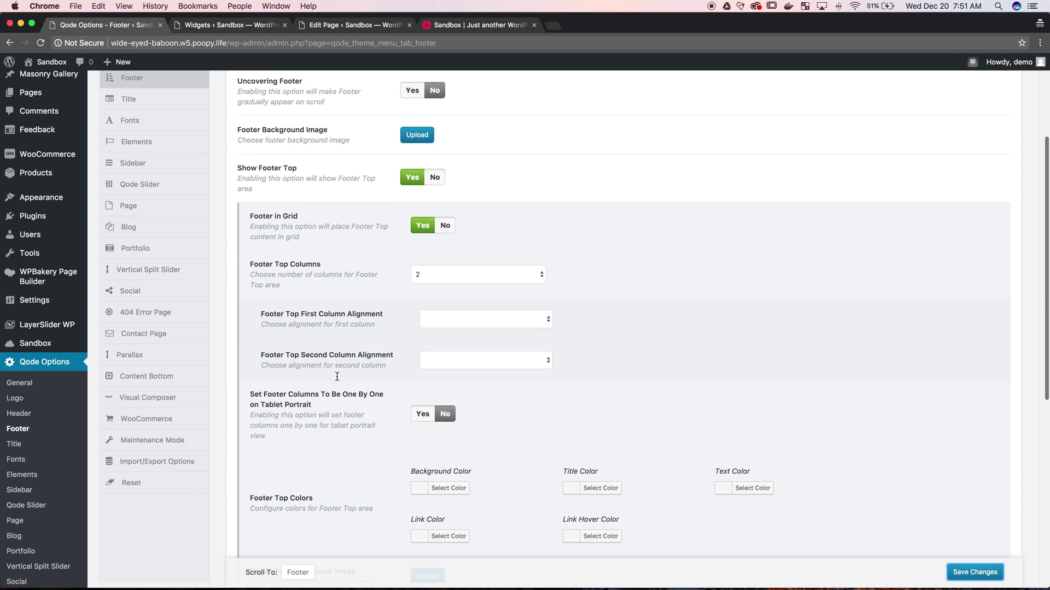